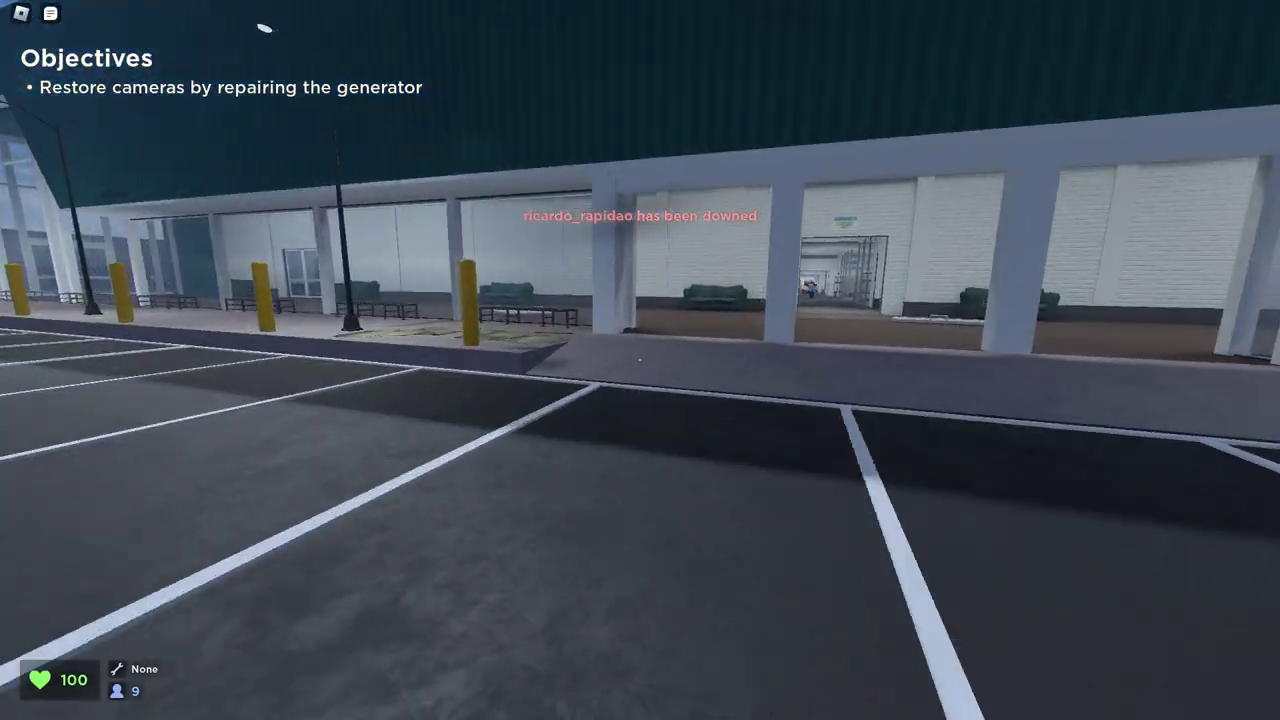
pyautogui.press('w')
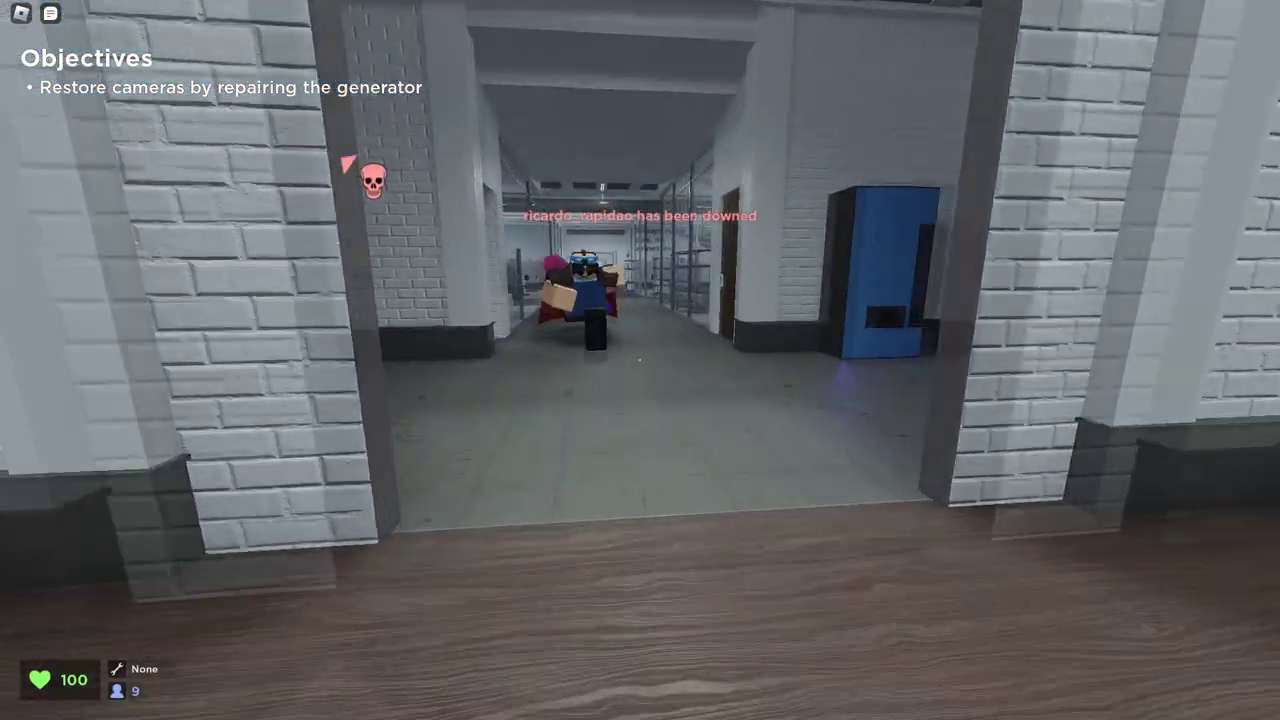
pyautogui.press('w')
pyautogui.press('w')
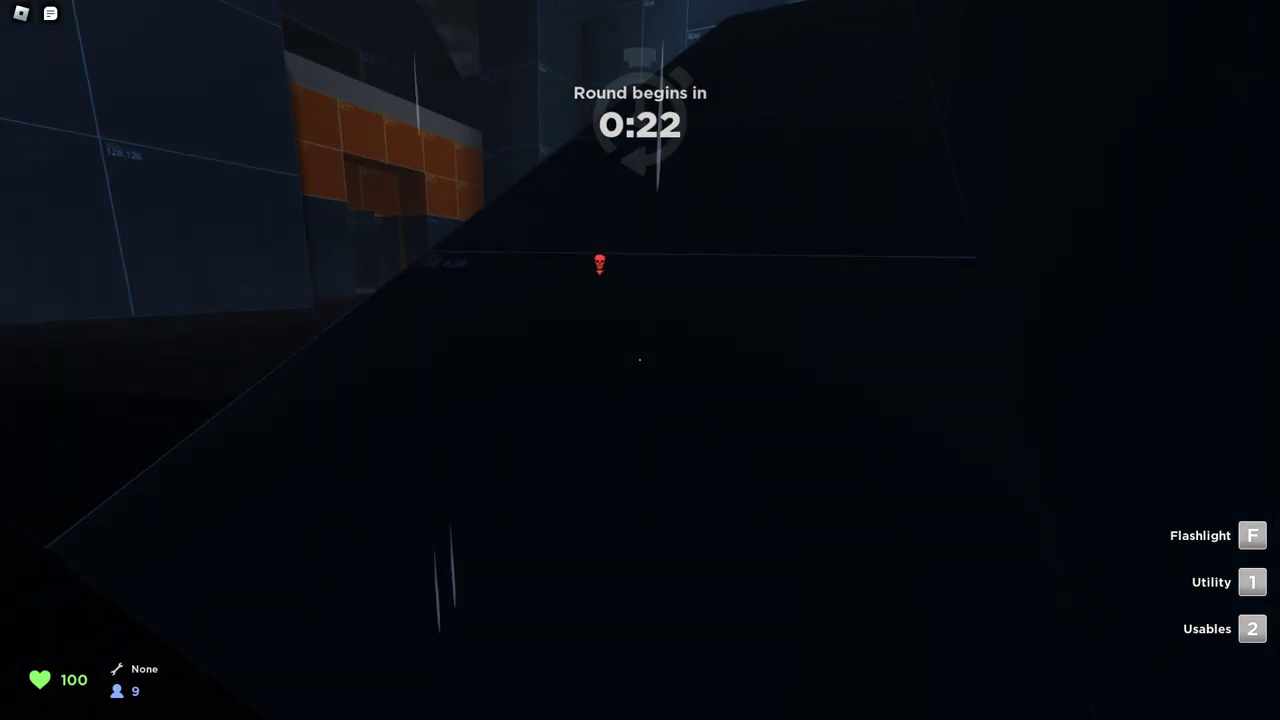
pyautogui.press('f')
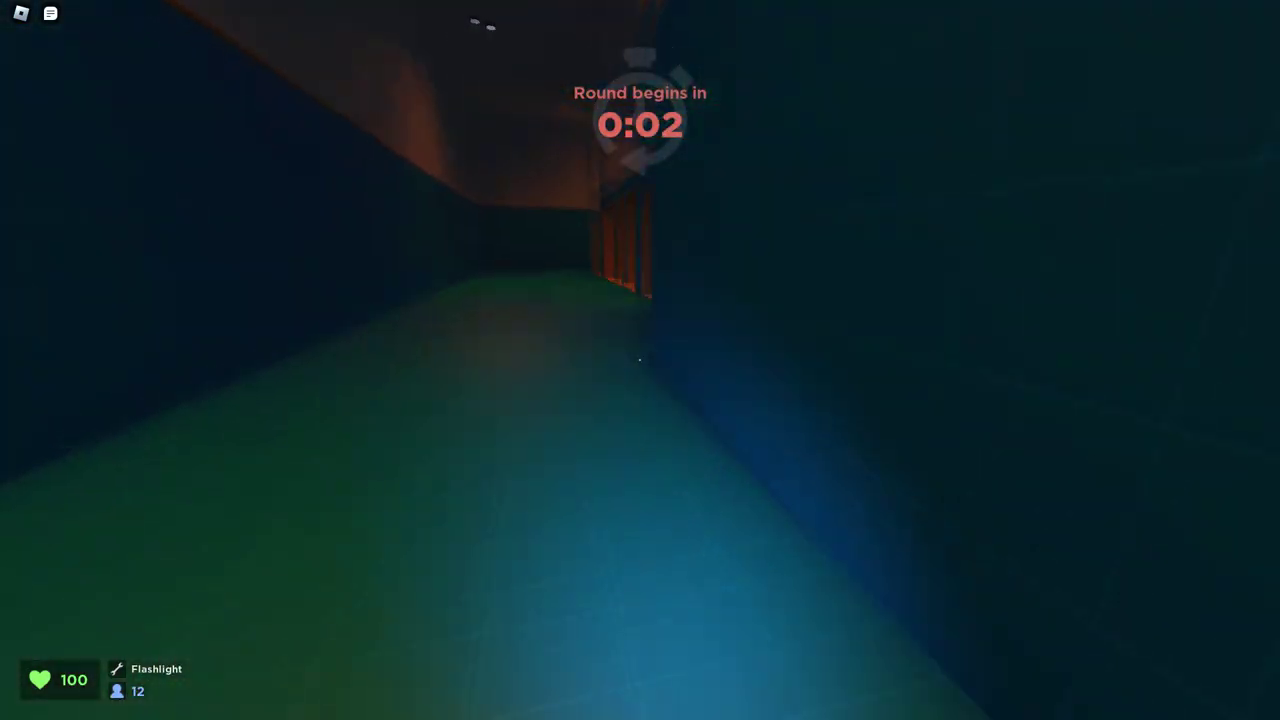
pyautogui.press('1')
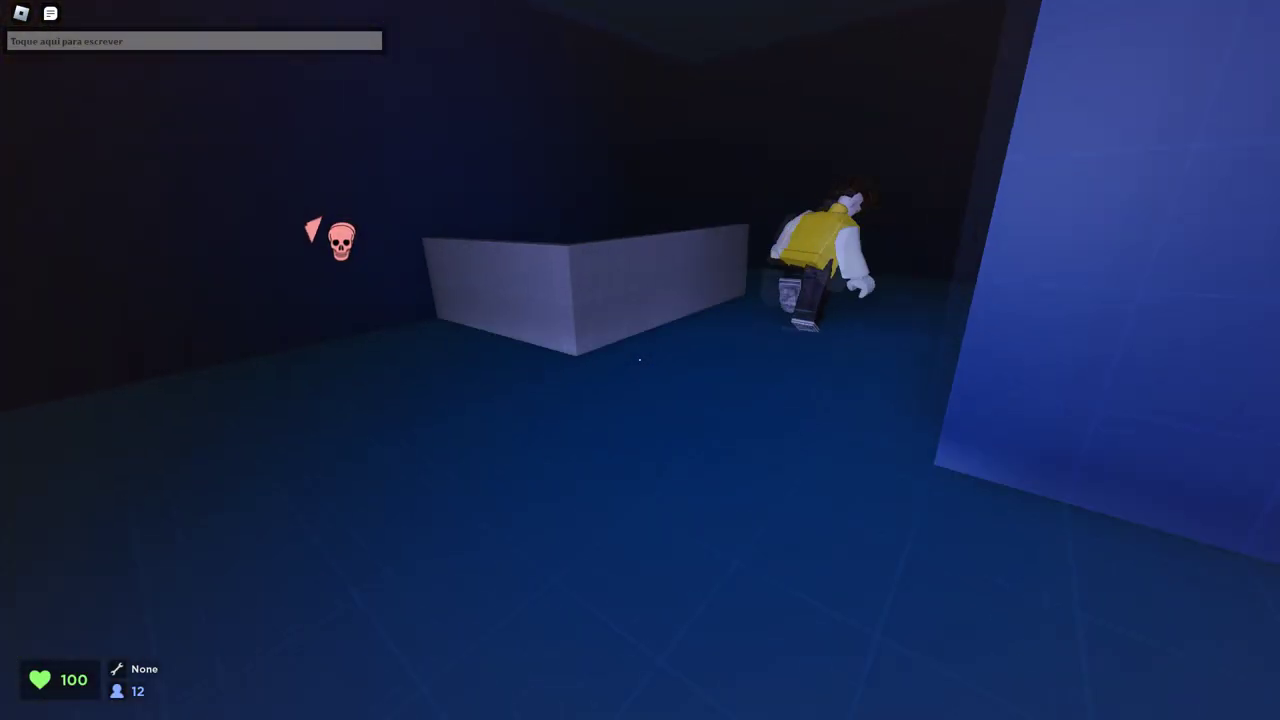
pyautogui.press('1')
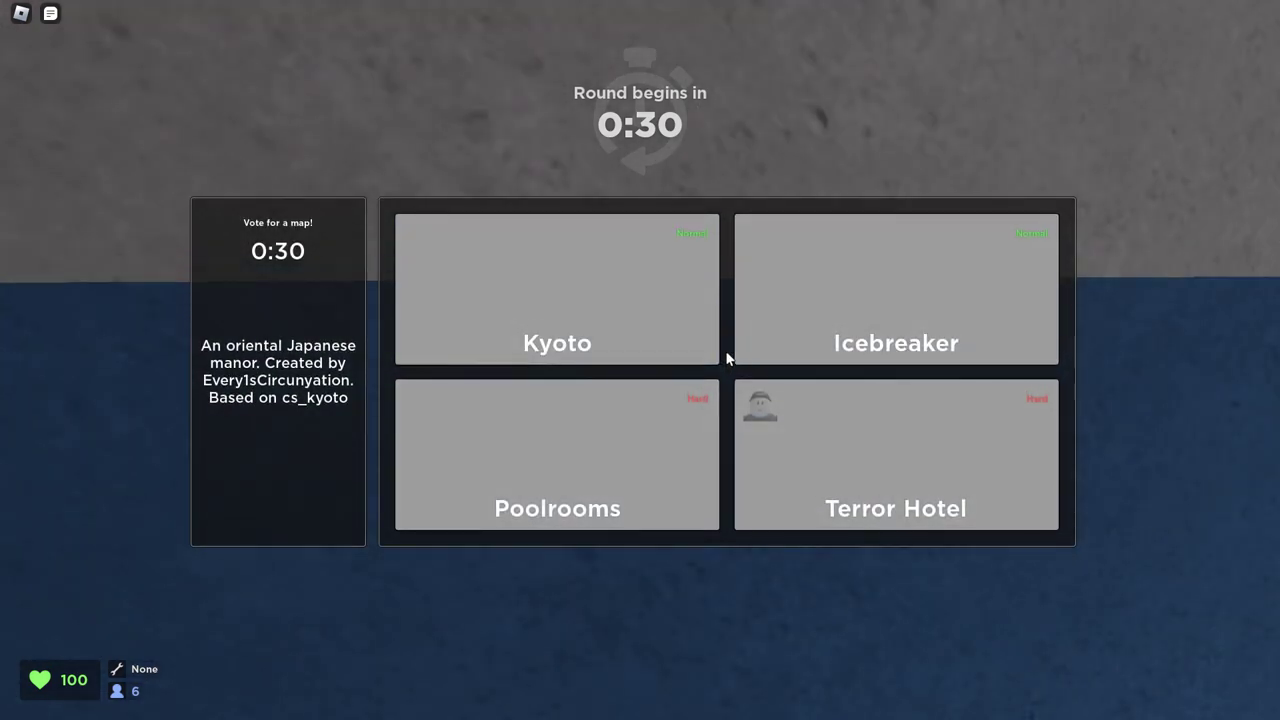
pyautogui.click(605, 340)
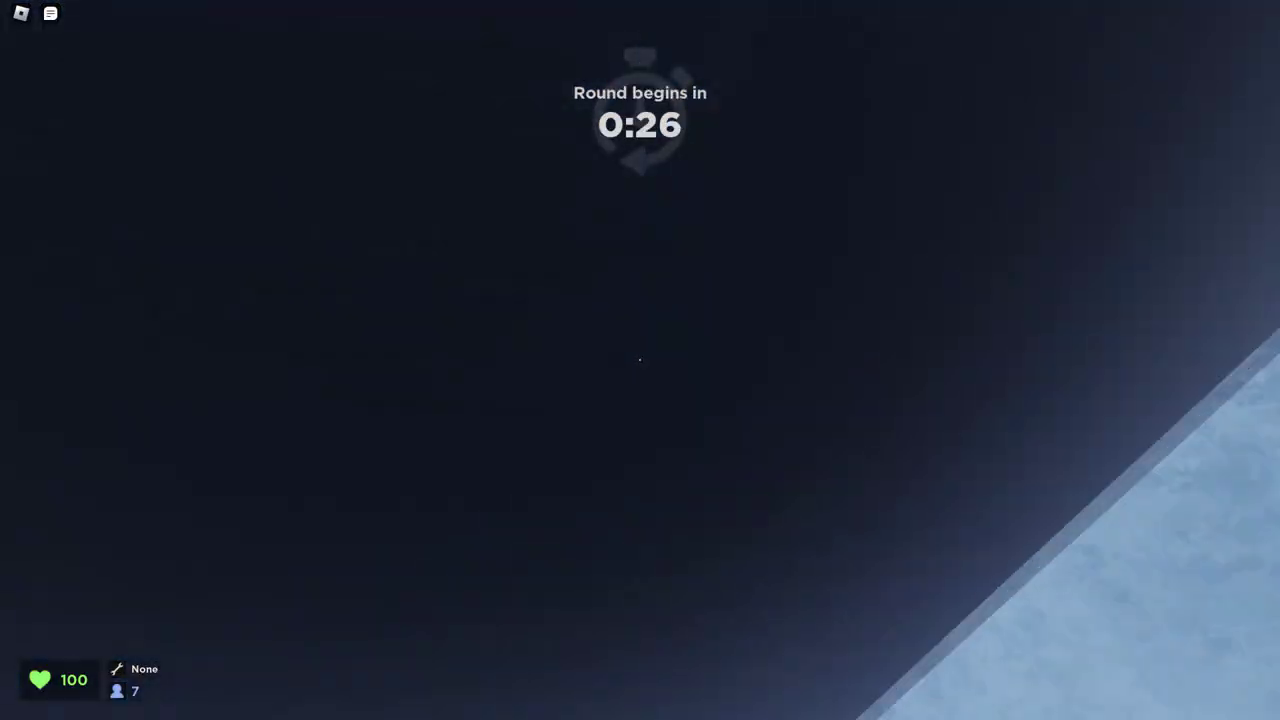
pyautogui.press('f')
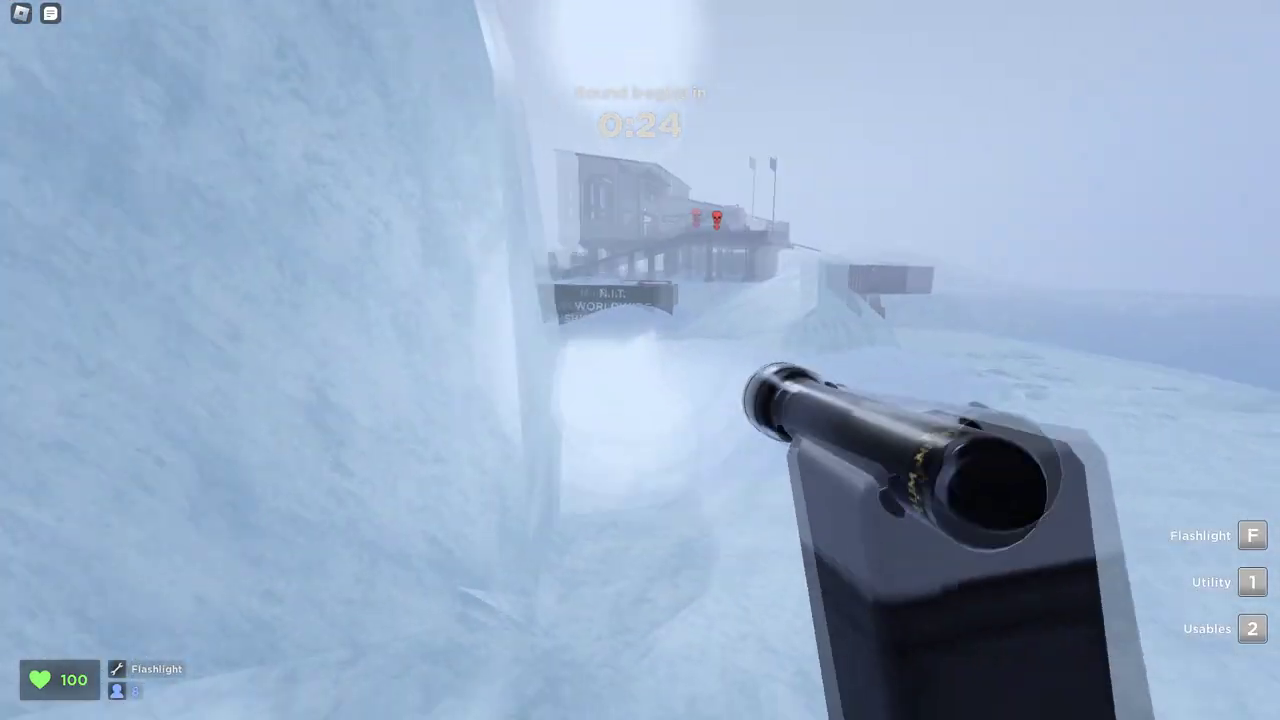